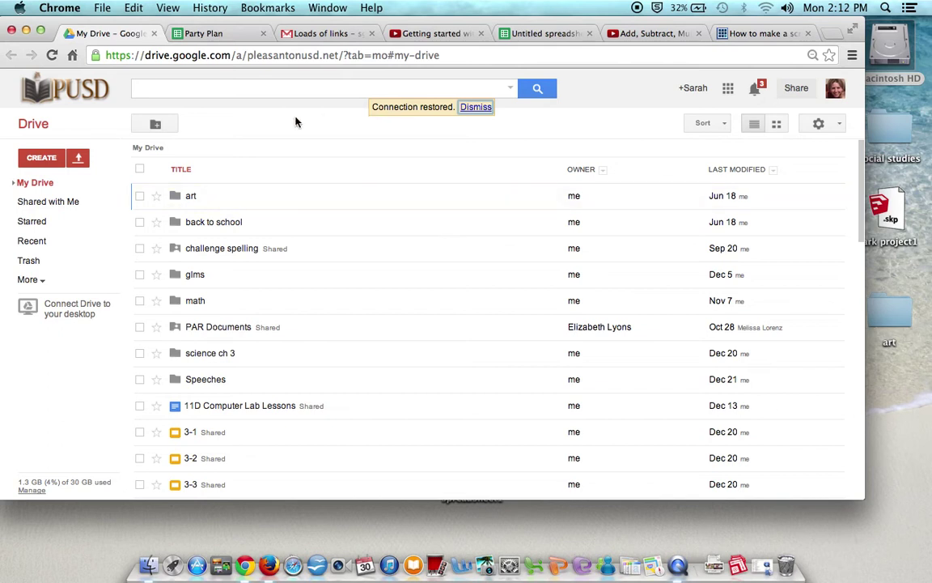
Open the CREATE menu in My Drive to list the new item types
{"action": "left_click", "coordinate": [36, 157]}
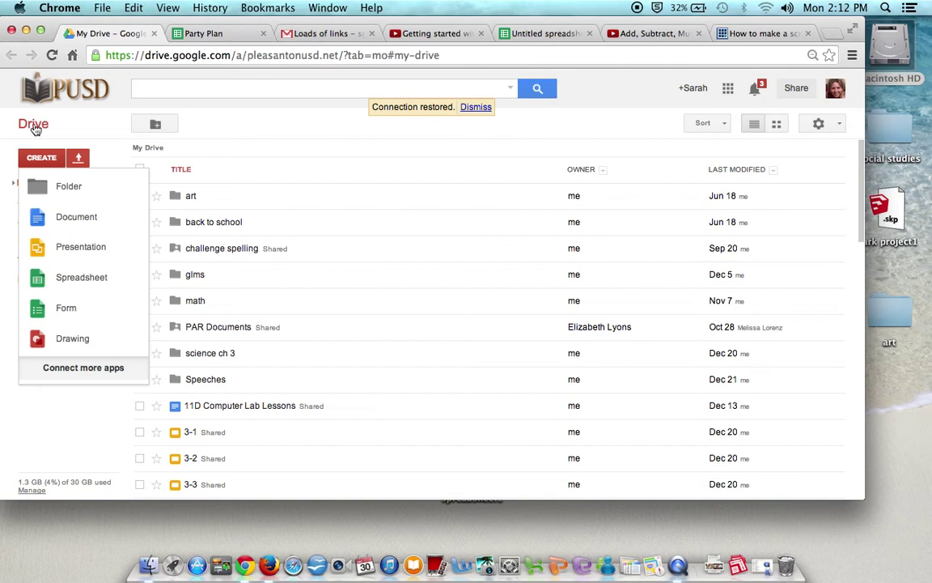
Choose Spreadsheet to create a blank Untitled spreadsheet in a new tab
{"action": "left_click", "coordinate": [88, 278]}
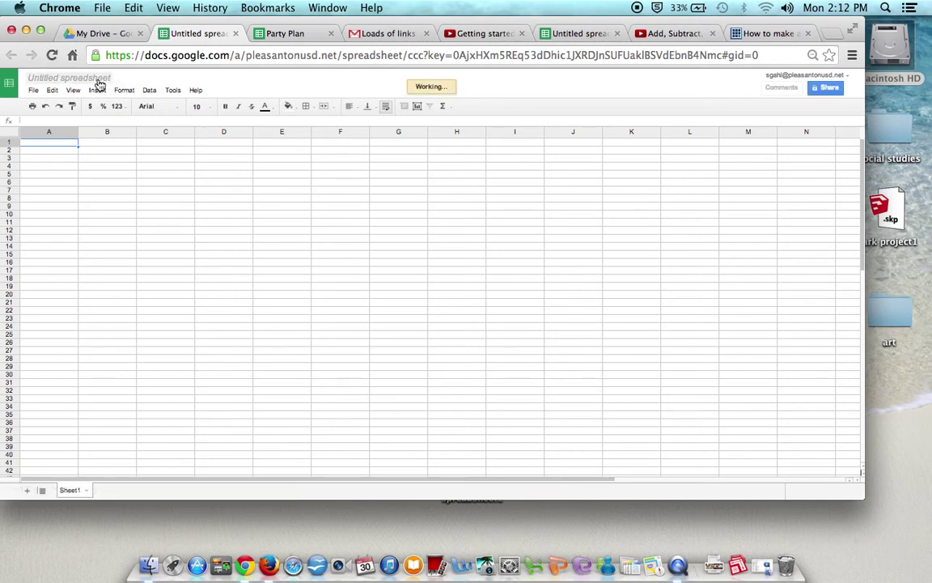
Rename the spreadsheet to 'Party Plan' and turn on bold for the first heading
{"action": "left_click", "coordinate": [97, 79]}
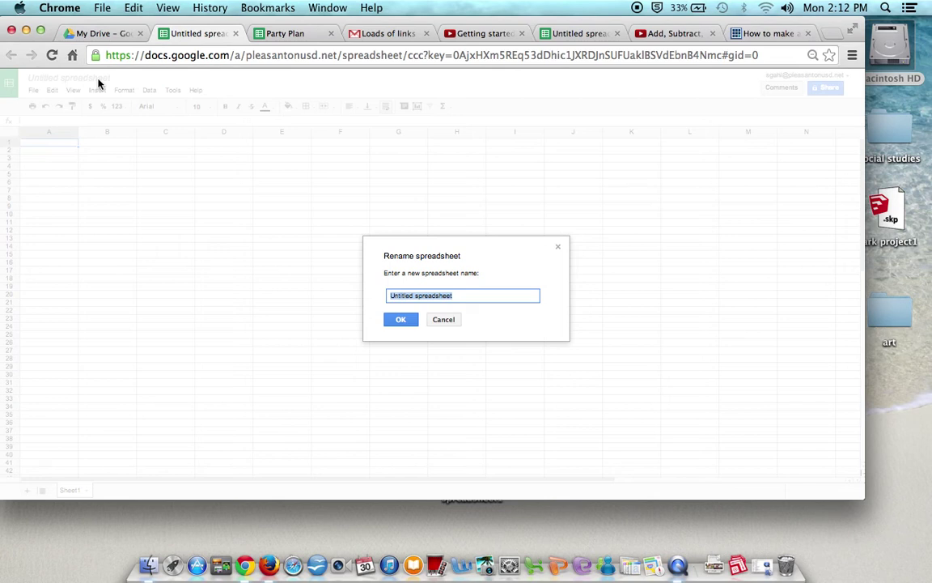
{"action": "type", "text": "Party Plan"}
{"action": "key", "text": "Return"}
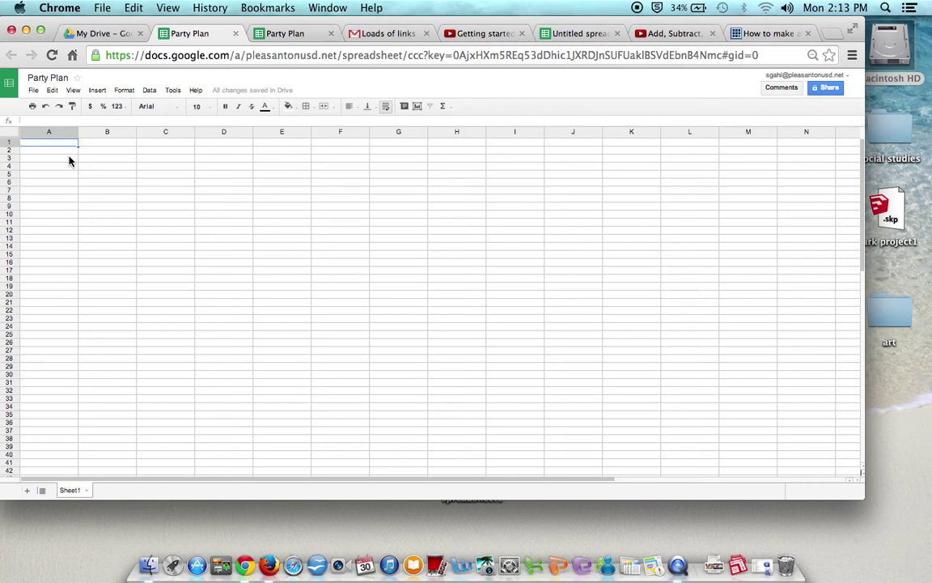
{"action": "key", "text": "super+b"}
Enter the bold headings Items in A1 and Cost in B1
{"action": "type", "text": "Items"}
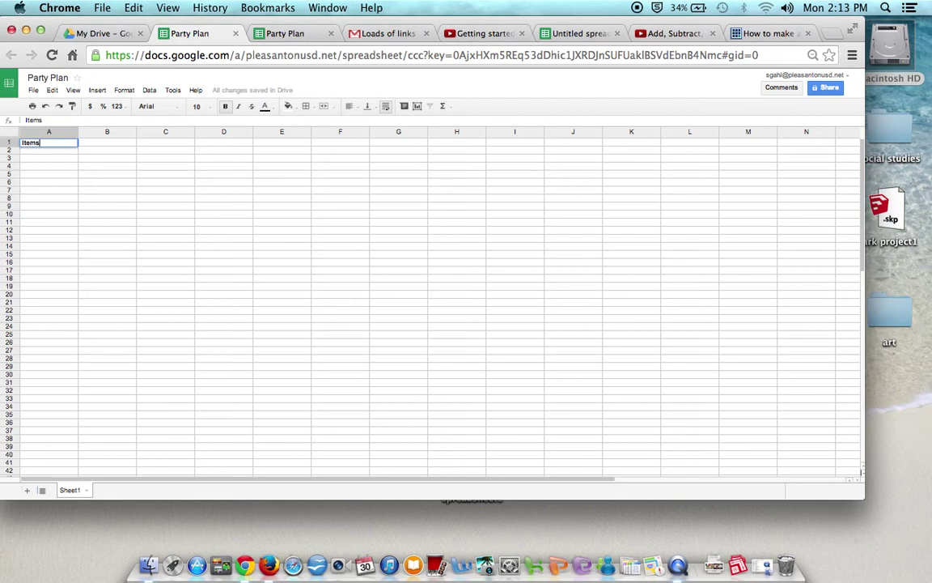
{"action": "key", "text": "Tab"}
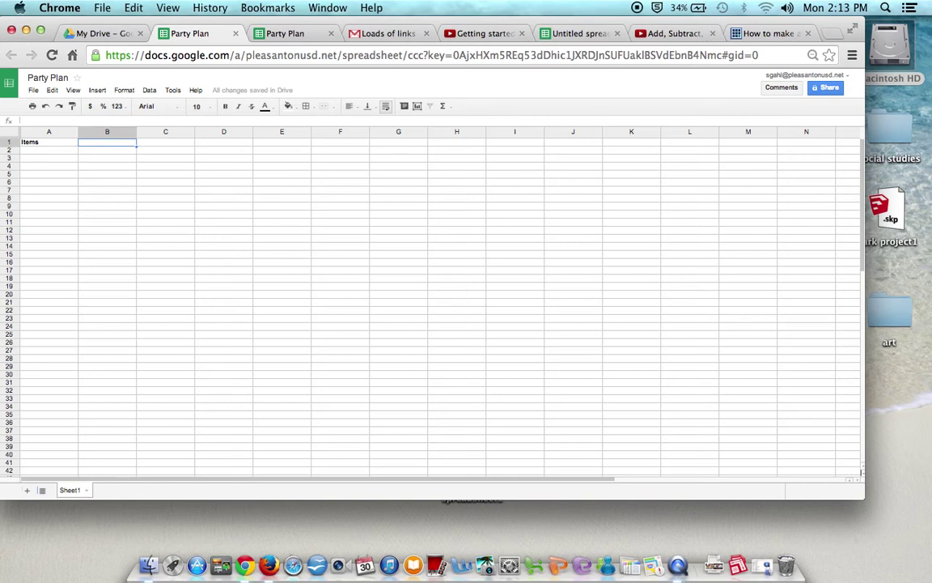
{"action": "left_click", "coordinate": [48, 142]}
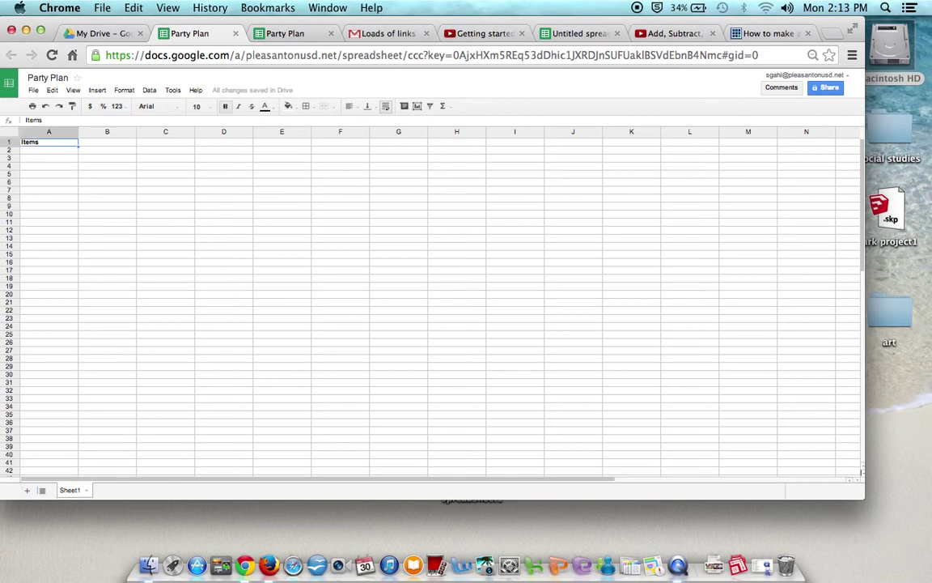
{"action": "left_click", "coordinate": [107, 141]}
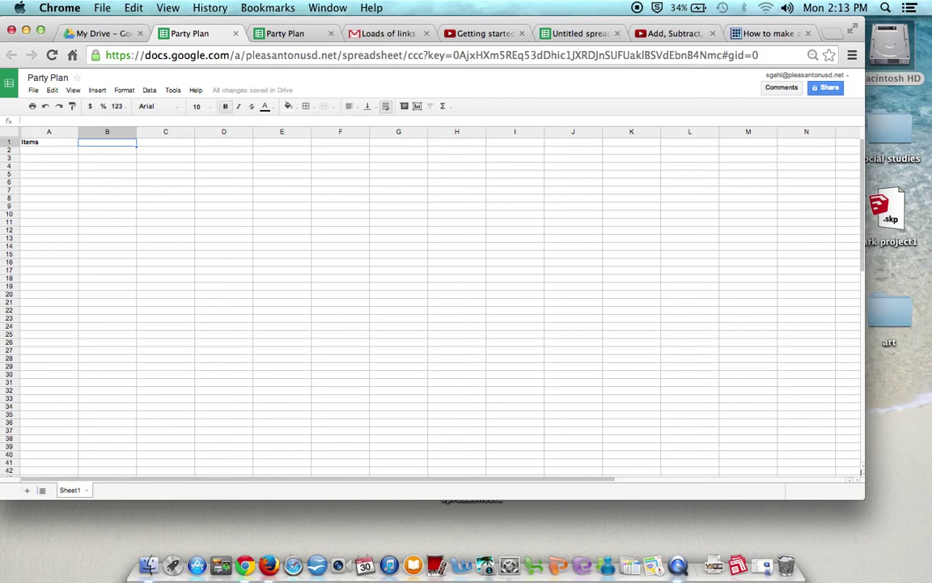
{"action": "type", "text": "Cost"}
{"action": "key", "text": "Tab"}
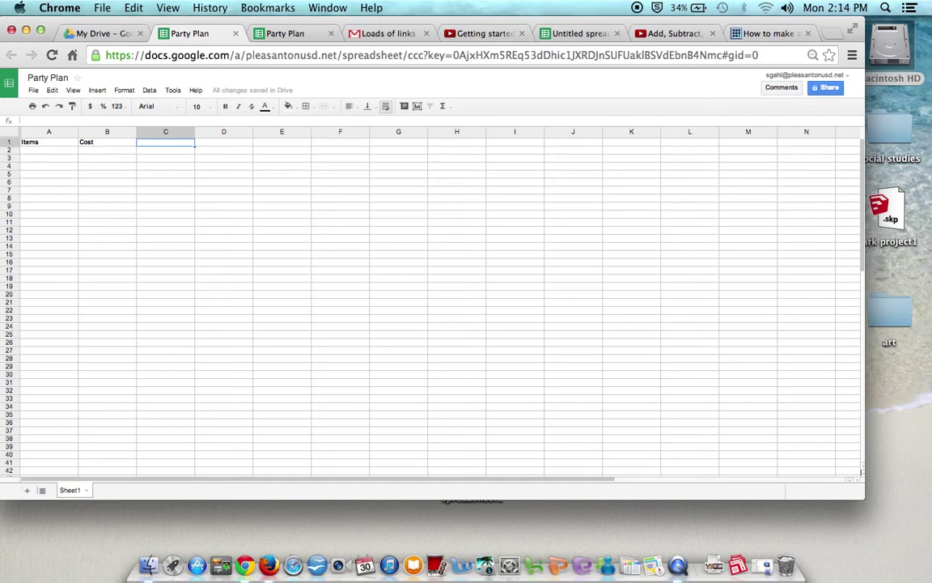
Add bold headings Amount in C1 and Total Cost in D1, replacing 'Number Bought'
{"action": "key", "text": "super+b"}
{"action": "type", "text": "Number"}
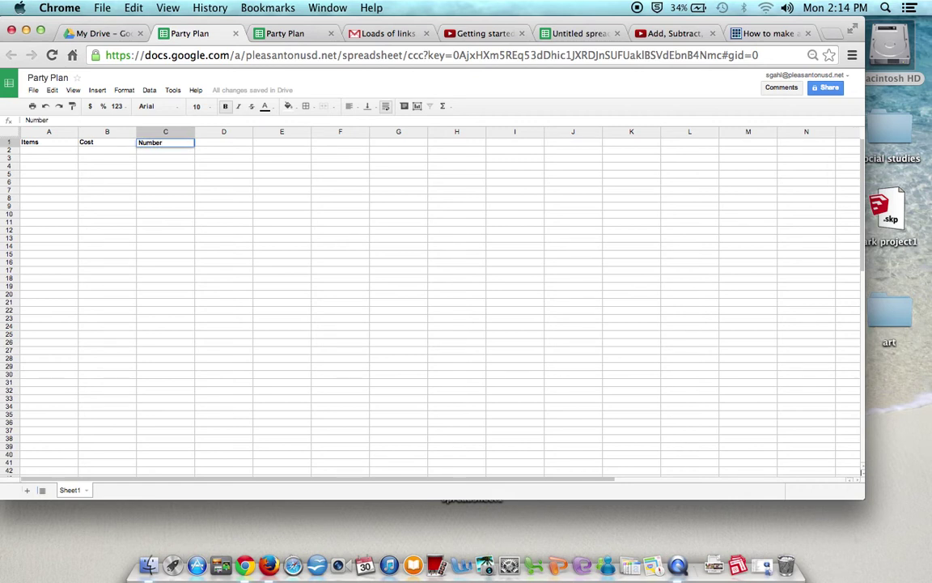
{"action": "type", "text": " Bought"}
{"action": "key", "text": "BackSpace"}
{"action": "key", "text": "BackSpace"}
{"action": "key", "text": "BackSpace"}
{"action": "key", "text": "BackSpace"}
{"action": "key", "text": "BackSpace"}
{"action": "key", "text": "BackSpace"}
{"action": "key", "text": "BackSpace"}
{"action": "key", "text": "BackSpace"}
{"action": "key", "text": "BackSpace"}
{"action": "key", "text": "BackSpace"}
{"action": "key", "text": "BackSpace"}
{"action": "key", "text": "BackSpace"}
{"action": "key", "text": "BackSpace"}
{"action": "type", "text": "Amount"}
{"action": "key", "text": "Tab"}
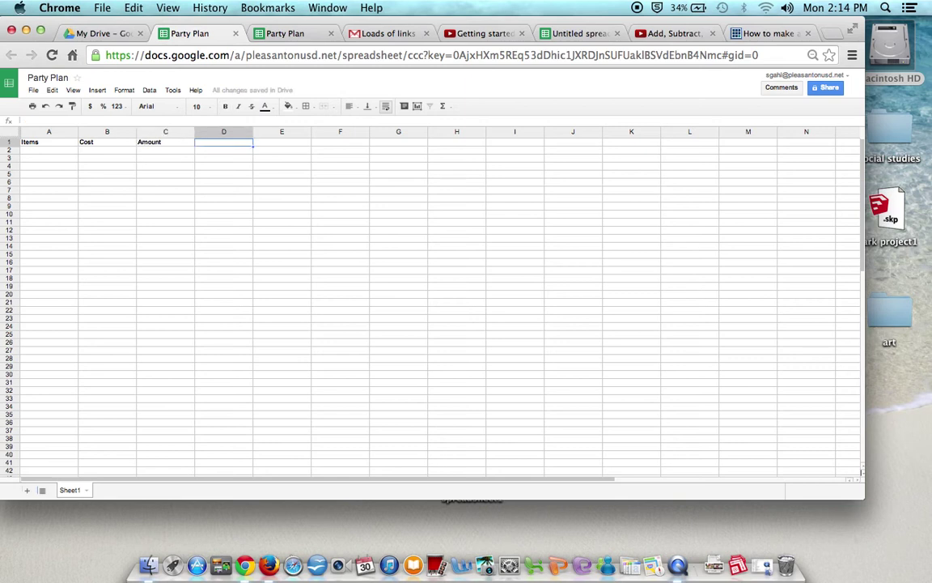
{"action": "type", "text": "Tota"}
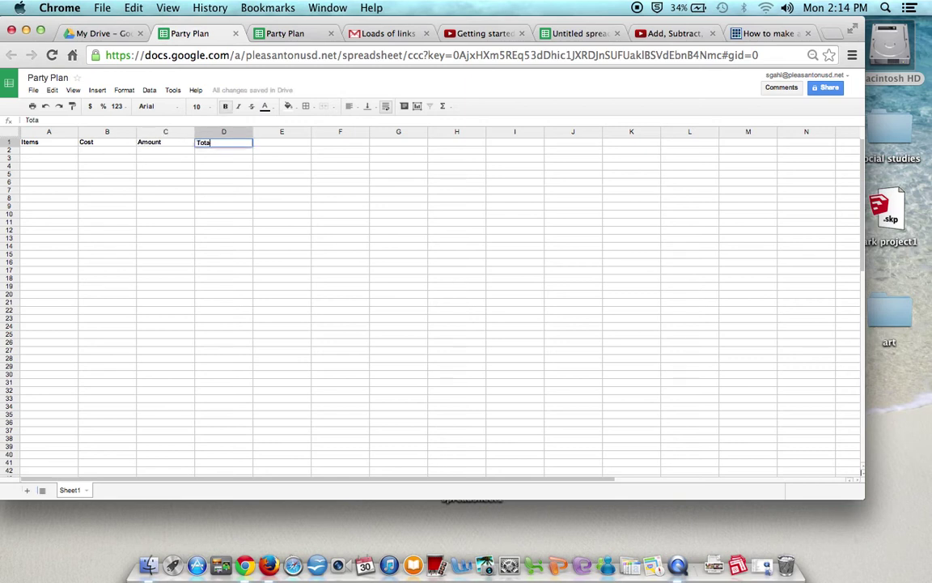
{"action": "type", "text": "l Cost"}
{"action": "key", "text": "Return"}
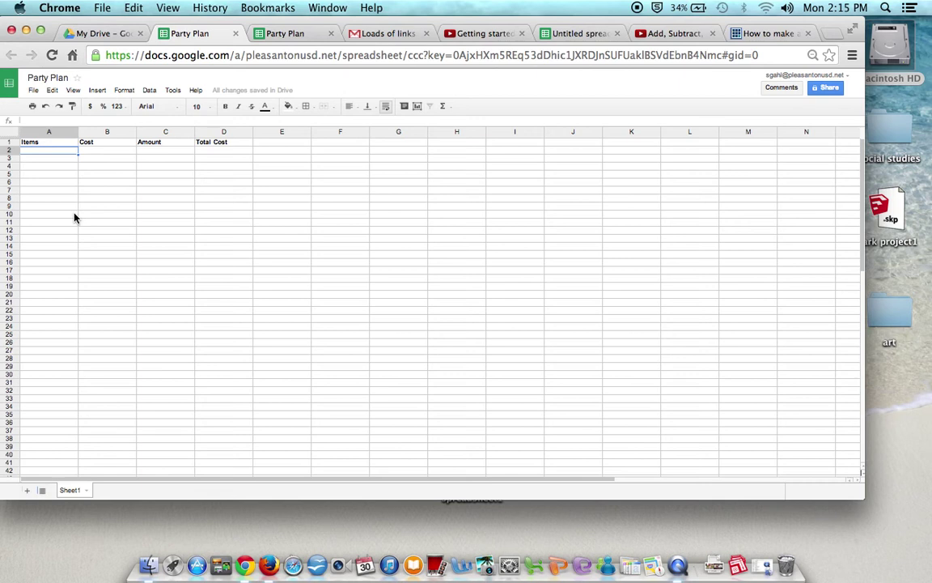
Type Chips, Cupcakes, Gift Bags and Juice Boxes into cells A2 to A5
{"action": "type", "text": "Chip"}
{"action": "type", "text": "s"}
{"action": "key", "text": "Return"}
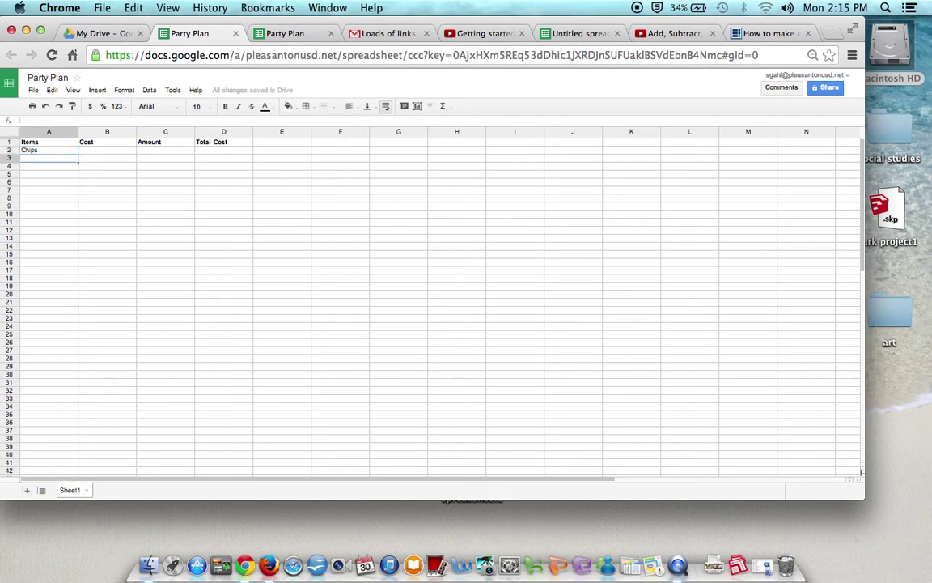
{"action": "type", "text": "Cupcakes"}
{"action": "key", "text": "Return"}
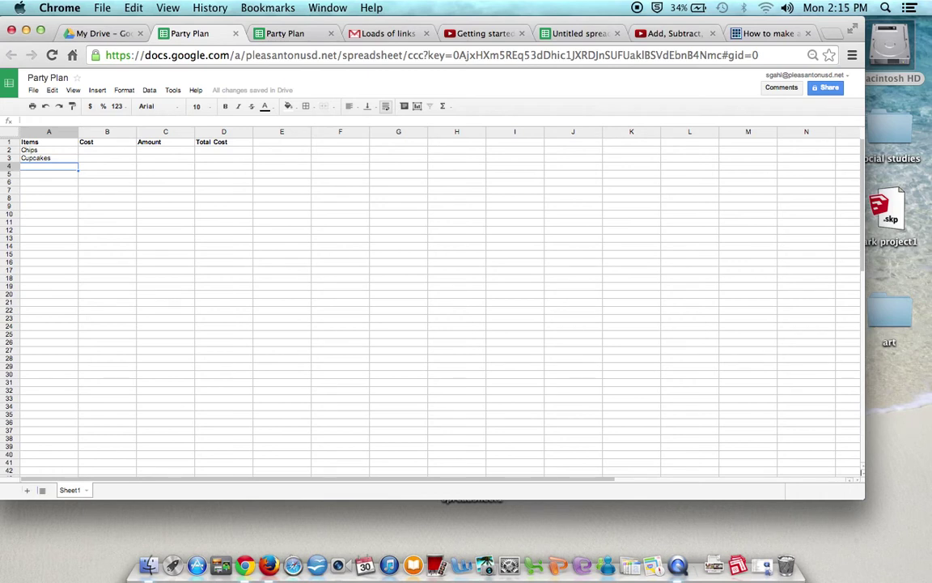
{"action": "type", "text": "Gift Bags"}
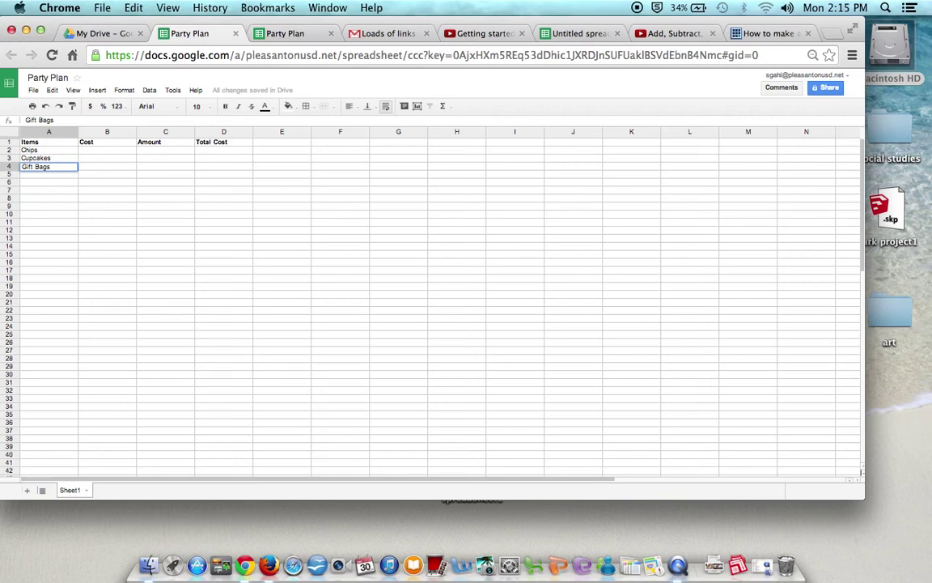
{"action": "key", "text": "Return"}
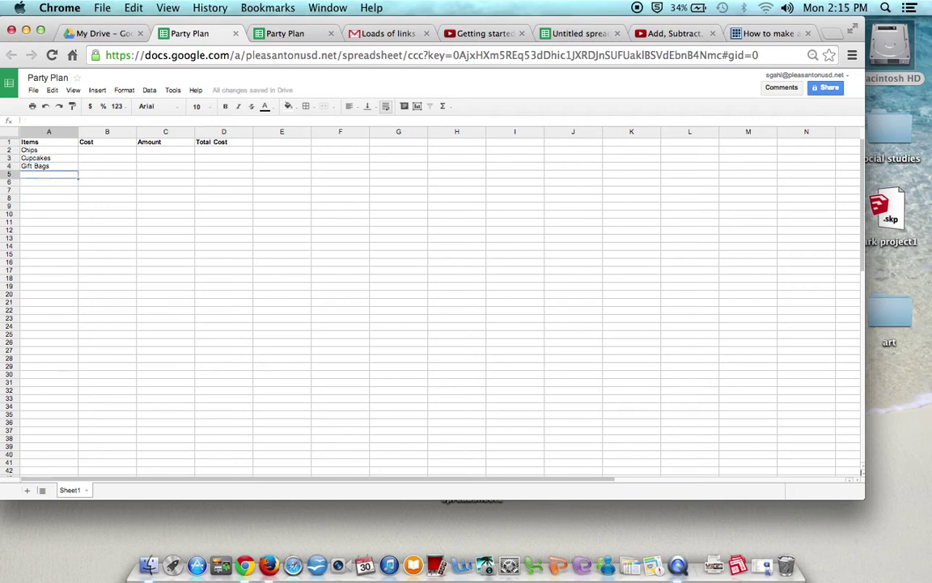
{"action": "type", "text": "Juice Boxes"}
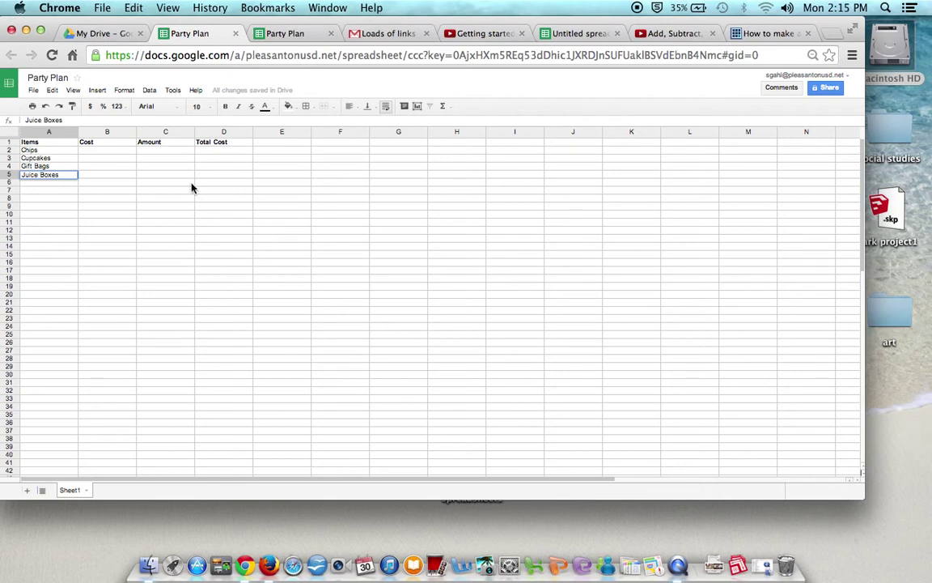
Enter the costs $2, $3, $3 and $6 in cells B2 to B5
{"action": "left_click", "coordinate": [90, 150]}
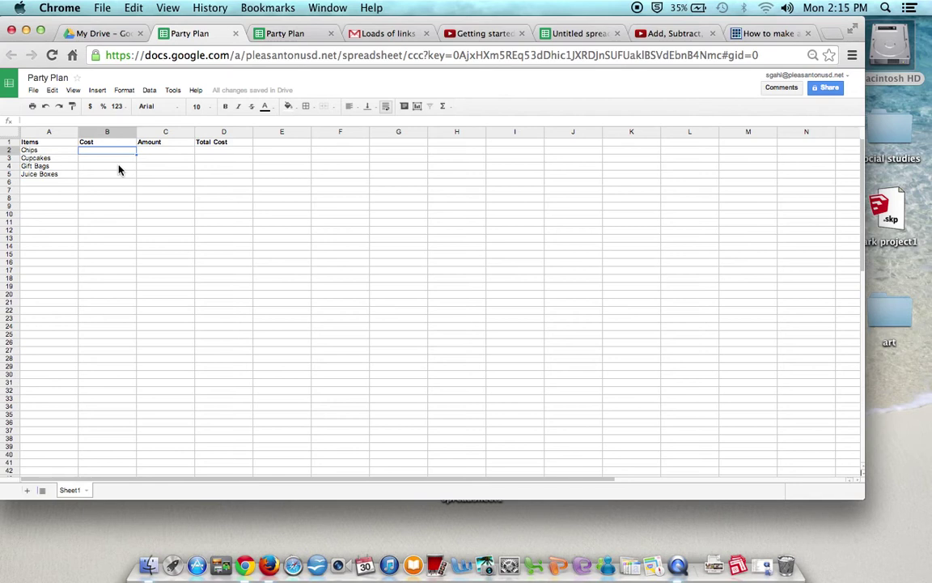
{"action": "type", "text": "$2"}
{"action": "key", "text": "Return"}
{"action": "type", "text": "$"}
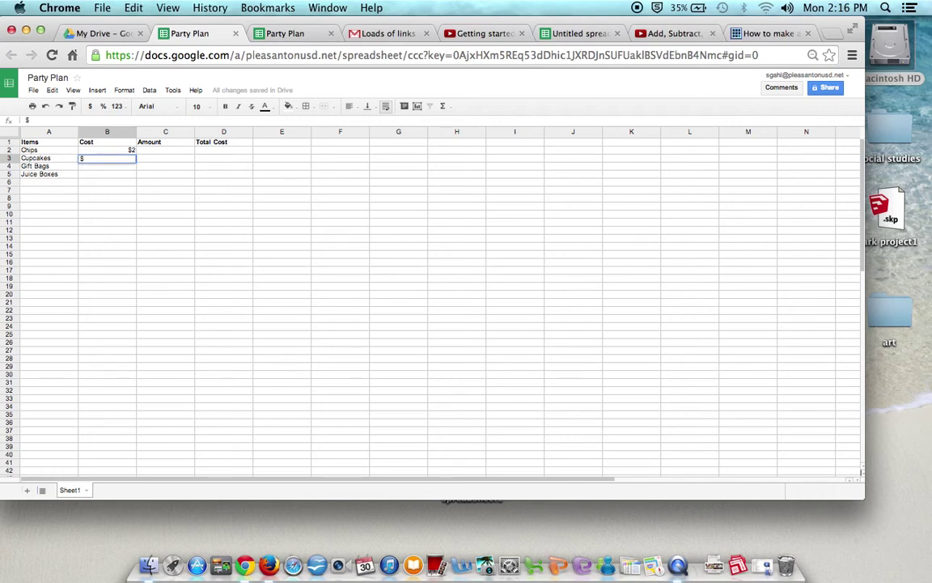
{"action": "type", "text": "3"}
{"action": "key", "text": "Return"}
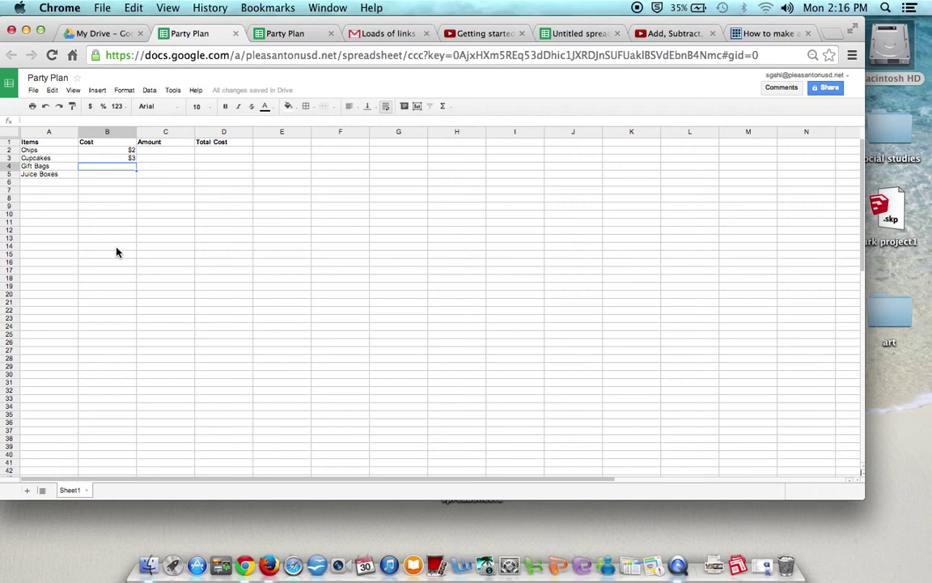
{"action": "type", "text": "$3"}
{"action": "key", "text": "Return"}
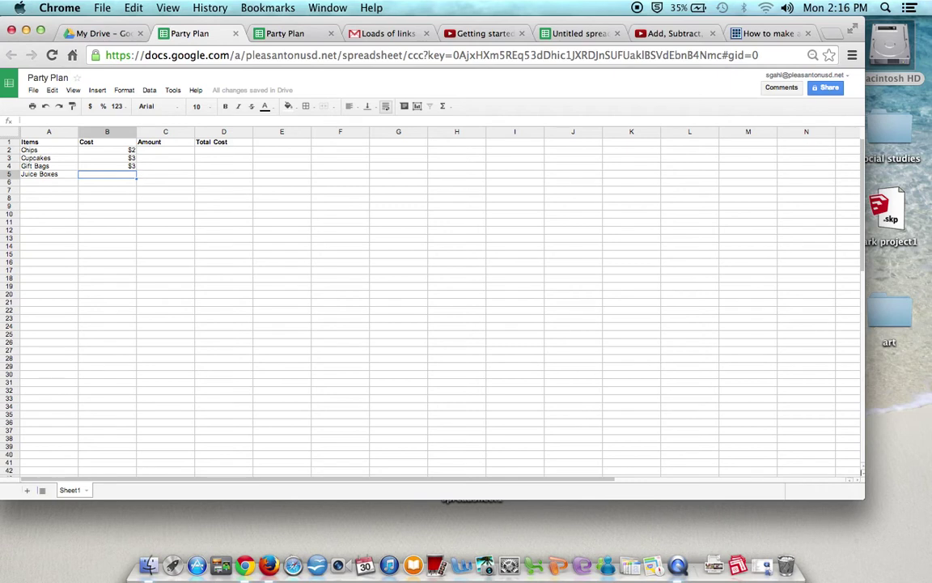
{"action": "type", "text": "$6"}
{"action": "key", "text": "Return"}
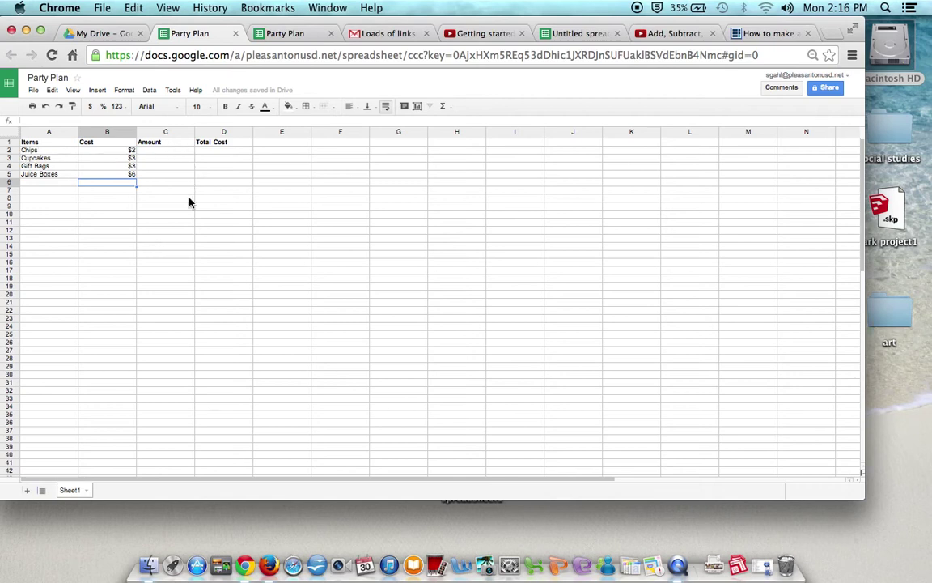
{"action": "left_click", "coordinate": [173, 155]}
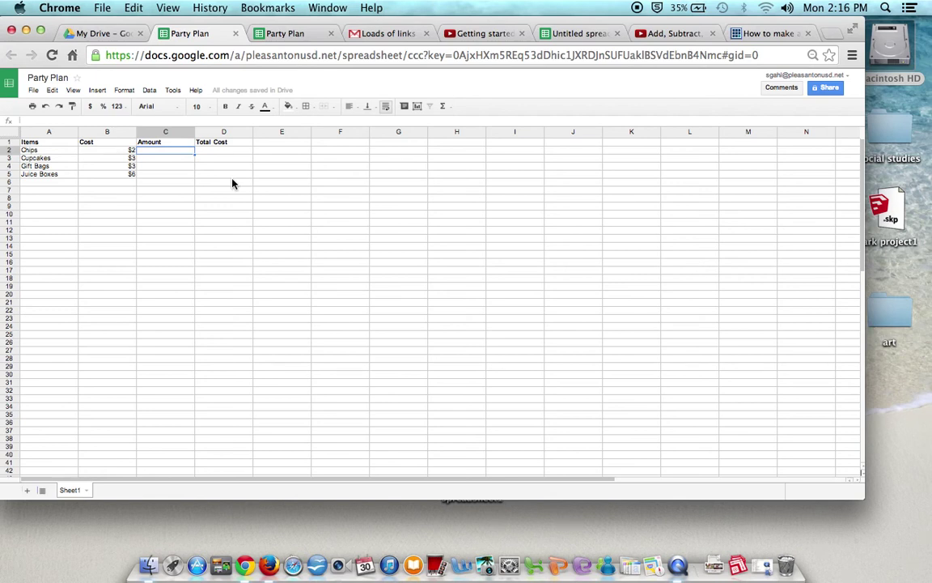
Enter the amounts 6, 6, 6 and 2 in cells C2 to C5
{"action": "type", "text": "6"}
{"action": "key", "text": "Return"}
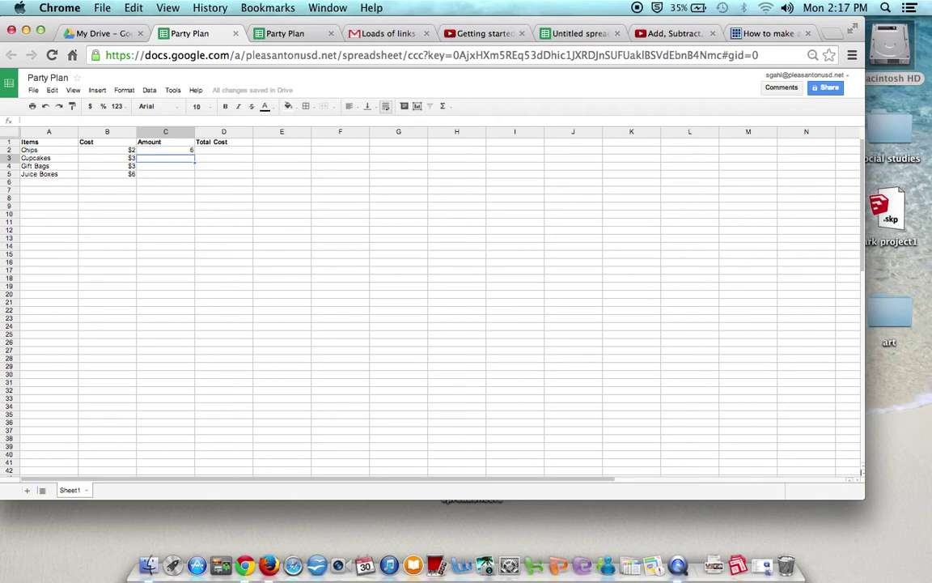
{"action": "type", "text": "6"}
{"action": "key", "text": "Return"}
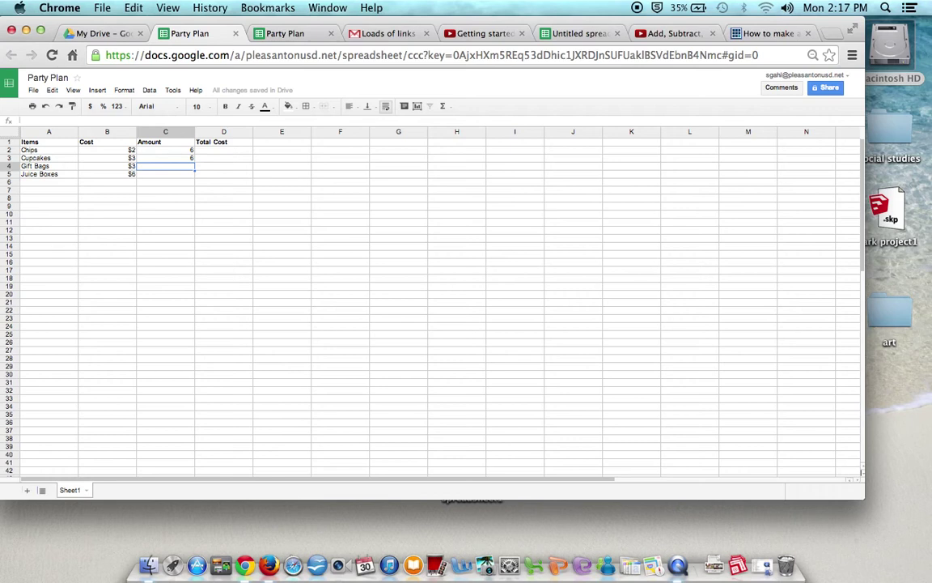
{"action": "type", "text": "6"}
{"action": "key", "text": "Return"}
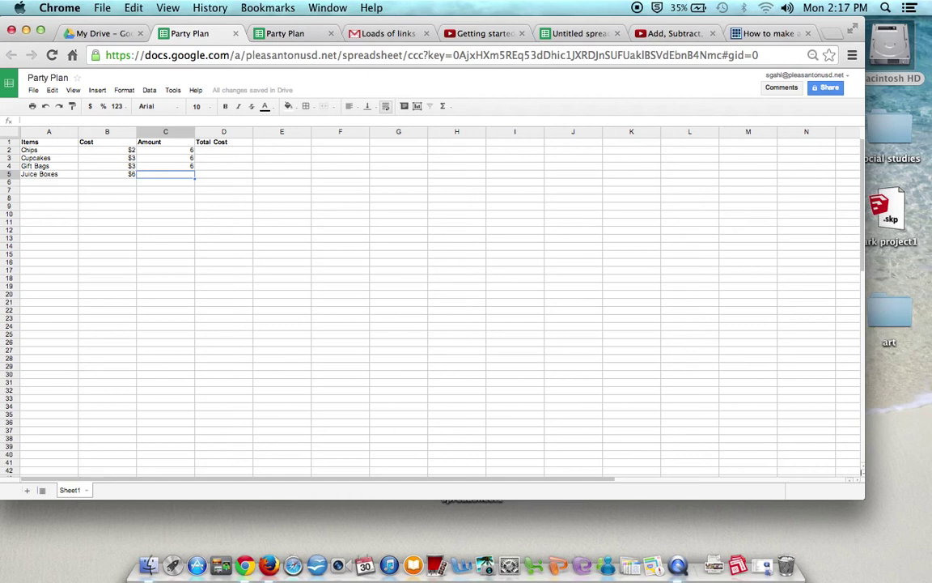
{"action": "type", "text": "2"}
{"action": "key", "text": "Return"}
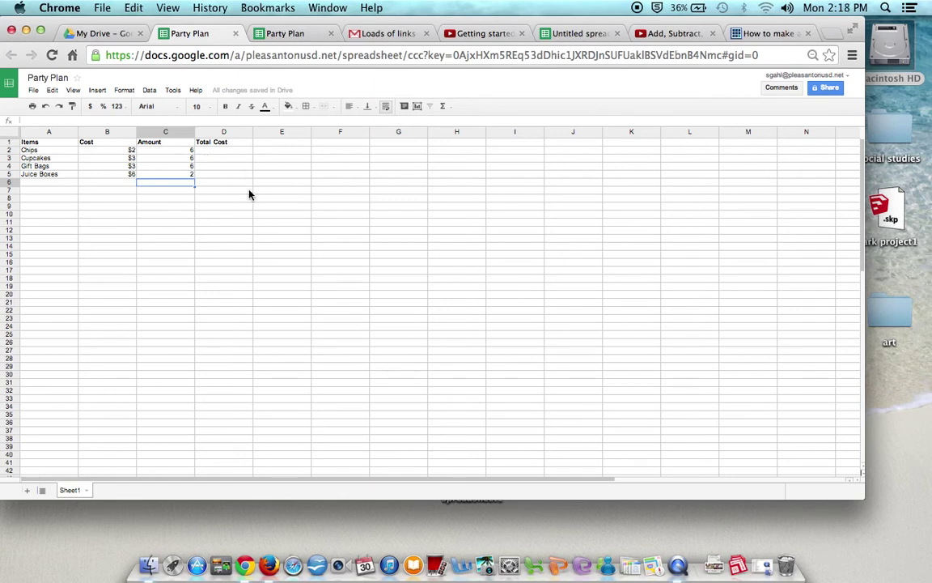
Put the formula =B2*C2 in D2 so Chips shows a $12 total
{"action": "left_click", "coordinate": [200, 152]}
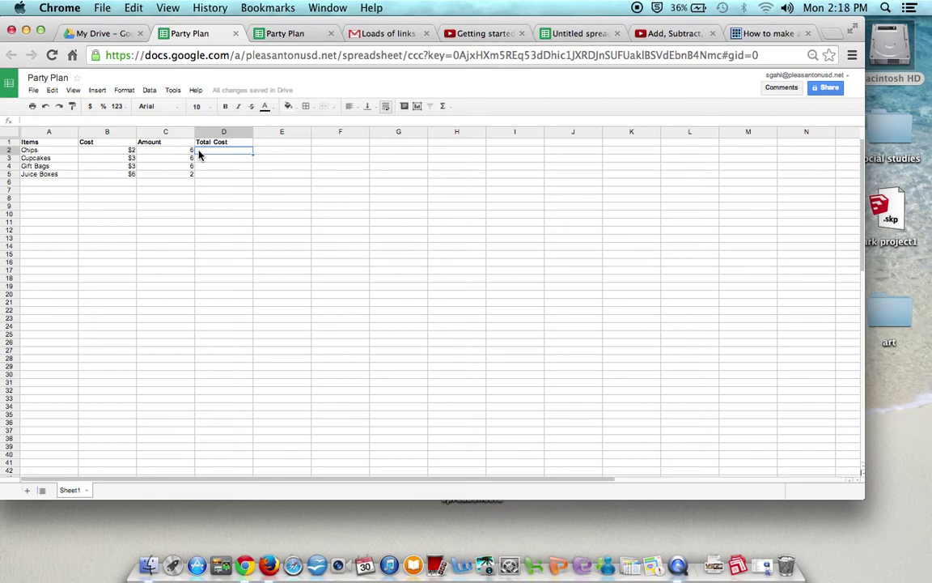
{"action": "type", "text": "="}
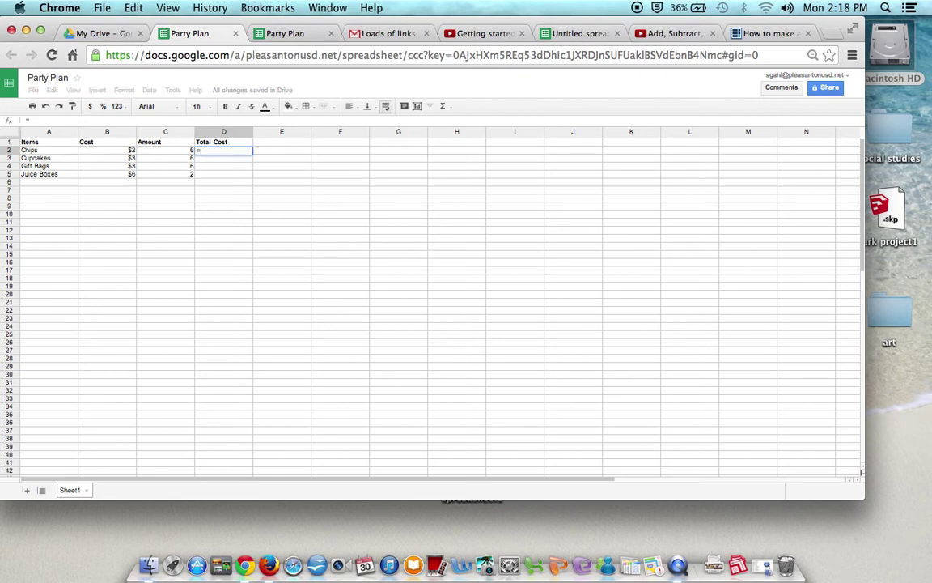
{"action": "left_click", "coordinate": [111, 152]}
{"action": "type", "text": "*"}
{"action": "left_click", "coordinate": [179, 151]}
{"action": "key", "text": "Return"}
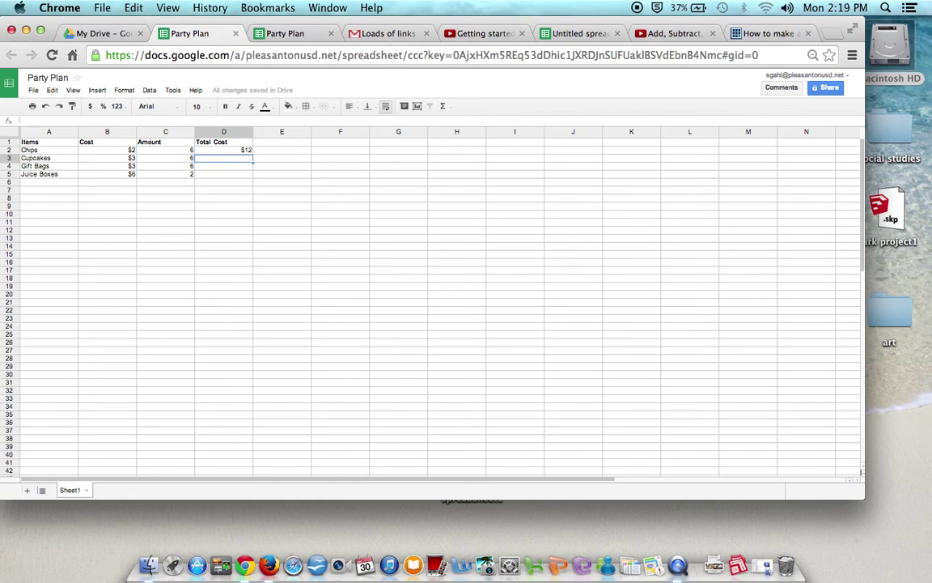
Fill D3 and D4 with cost-times-amount formulas, giving $18 for Cupcakes and Gift Bags
{"action": "type", "text": "="}
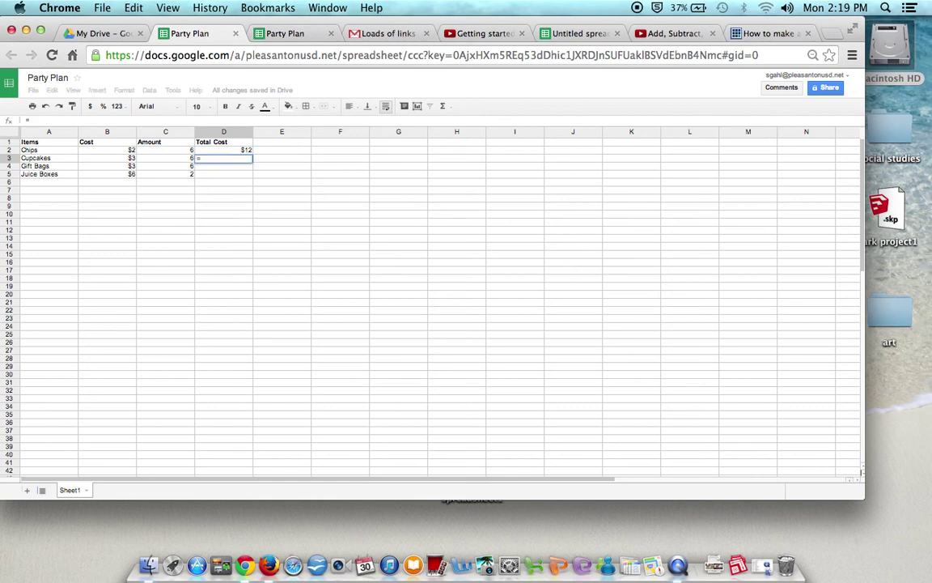
{"action": "left_click", "coordinate": [118, 159]}
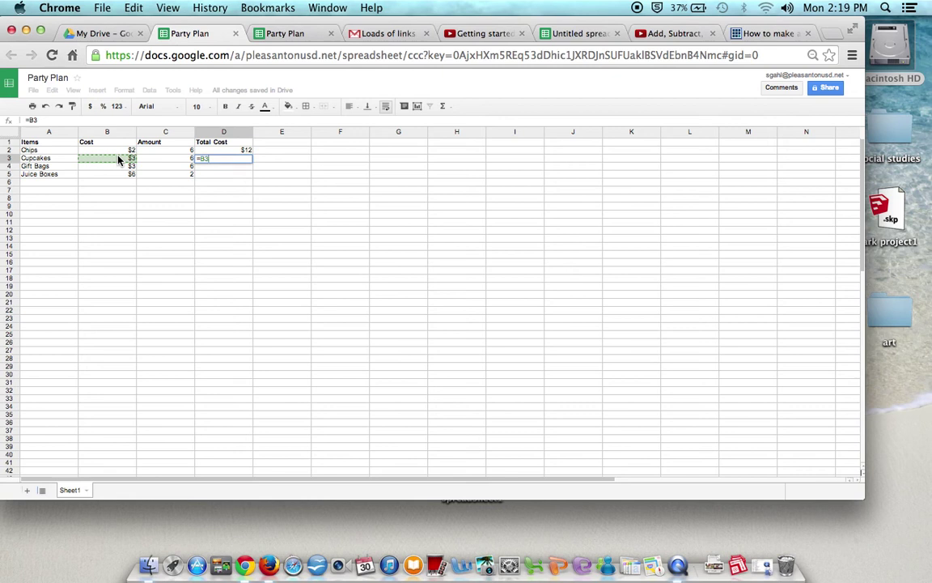
{"action": "type", "text": "*"}
{"action": "left_click", "coordinate": [157, 163]}
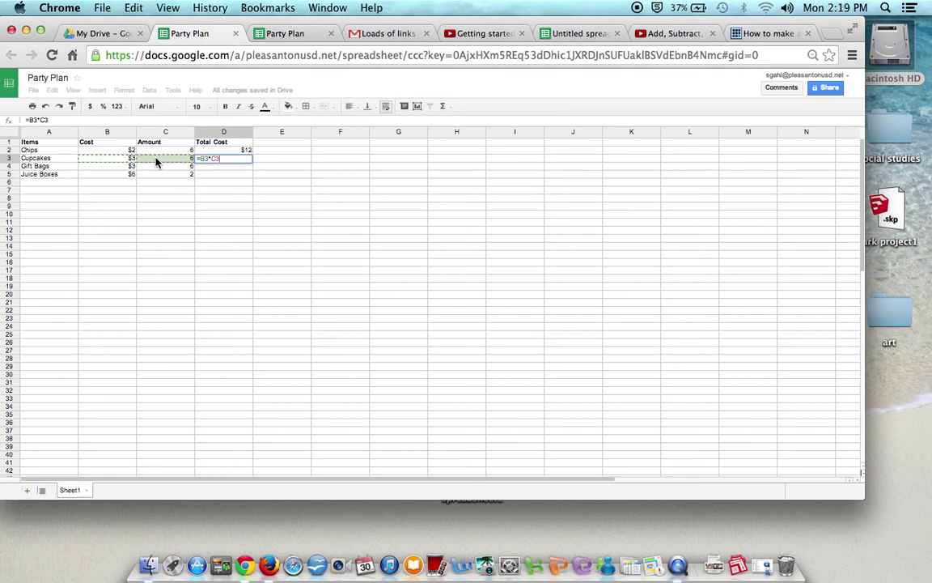
{"action": "key", "text": "Return"}
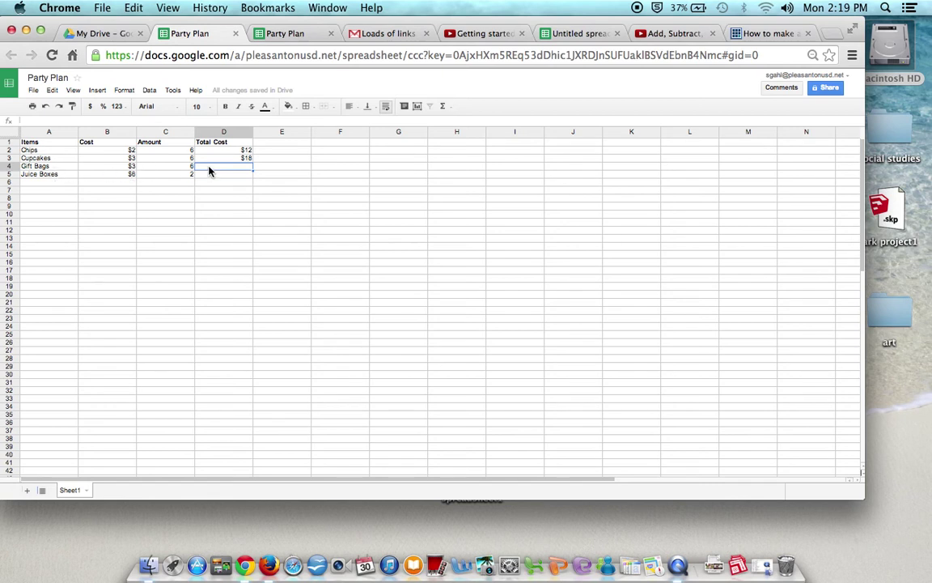
{"action": "type", "text": "="}
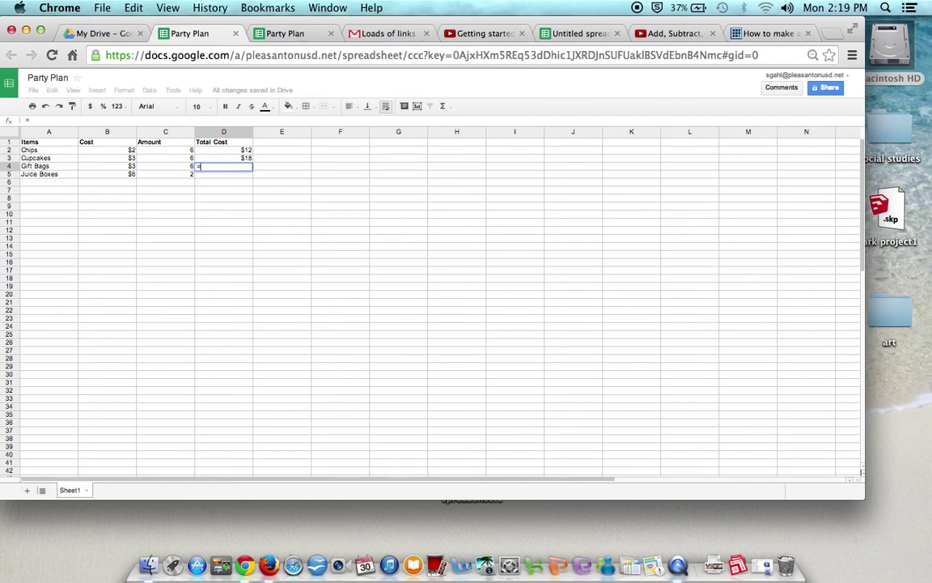
{"action": "left_click", "coordinate": [123, 168]}
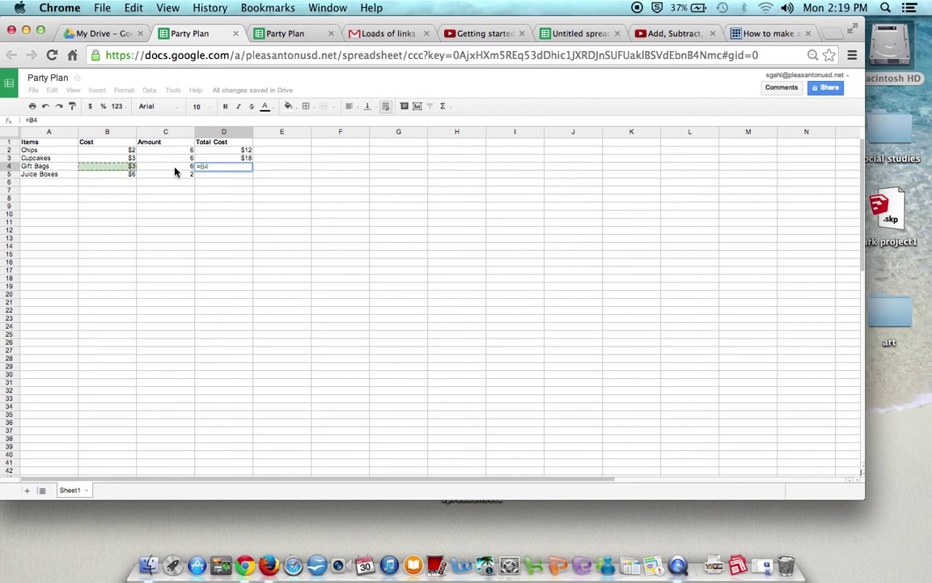
{"action": "left_click", "coordinate": [152, 169]}
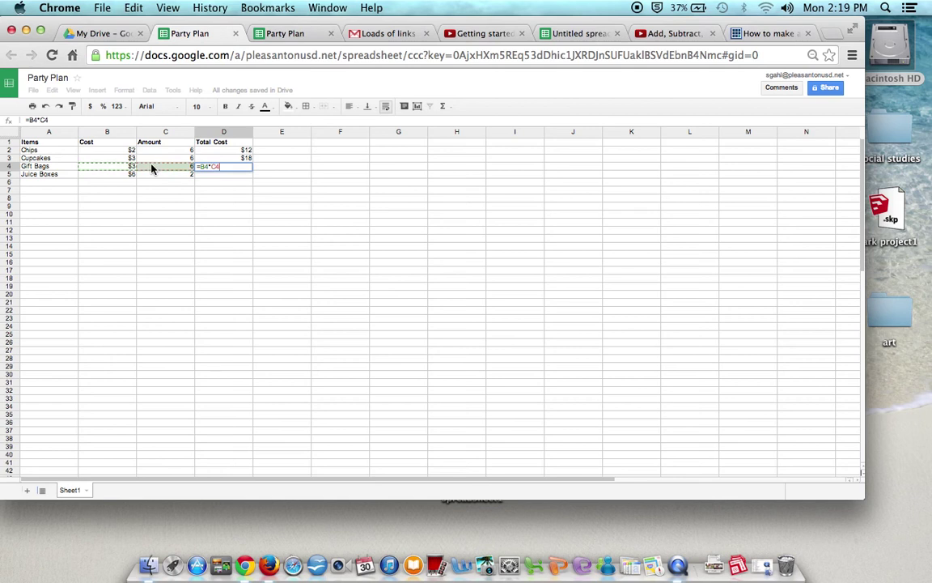
{"action": "key", "text": "Return"}
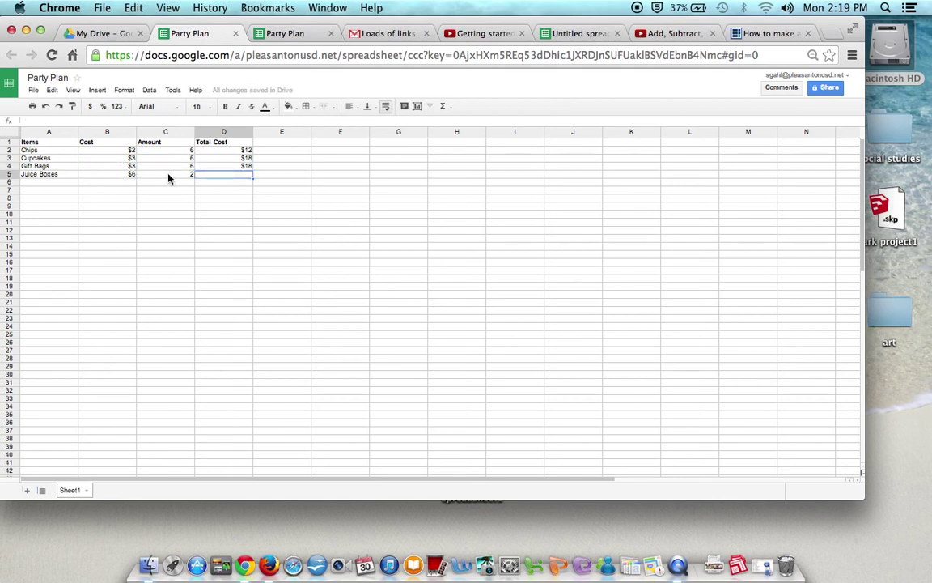
Enter =B5*C5 in D5 so Juice Boxes shows a $12 total
{"action": "type", "text": "="}
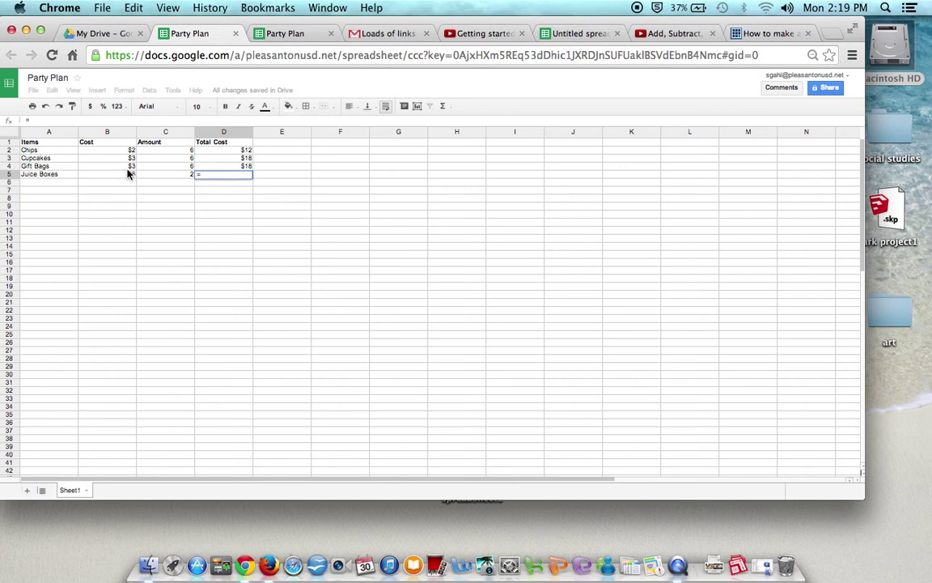
{"action": "left_click", "coordinate": [119, 176]}
{"action": "type", "text": "*"}
{"action": "left_click", "coordinate": [164, 179]}
{"action": "key", "text": "Return"}
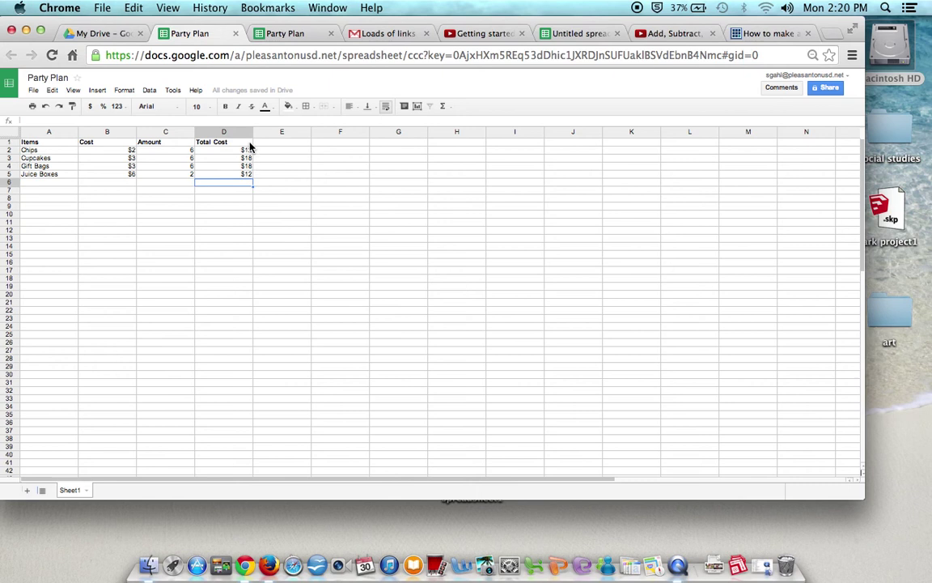
Label cell C8 'Grand Total:' and move to D8 for the sum
{"action": "left_click", "coordinate": [224, 200]}
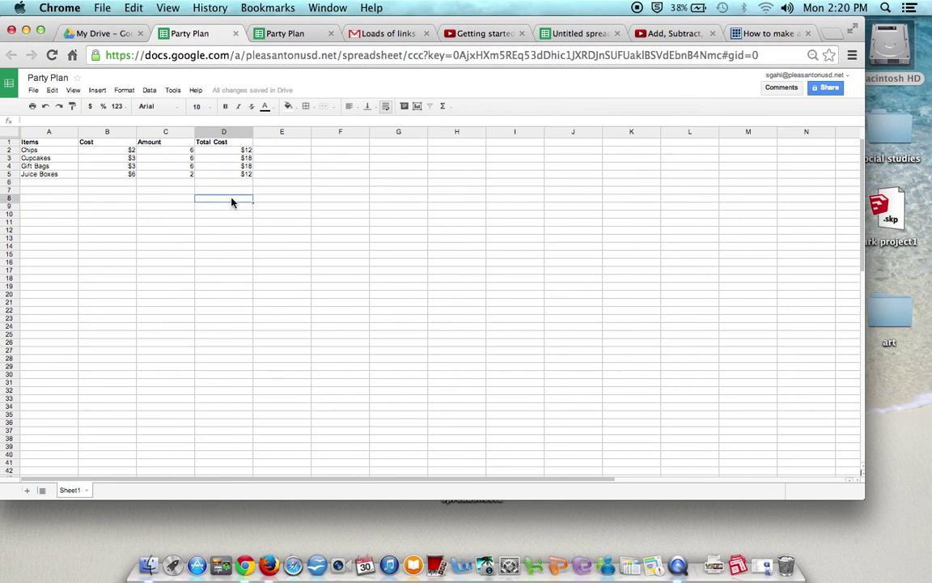
{"action": "left_click", "coordinate": [164, 201]}
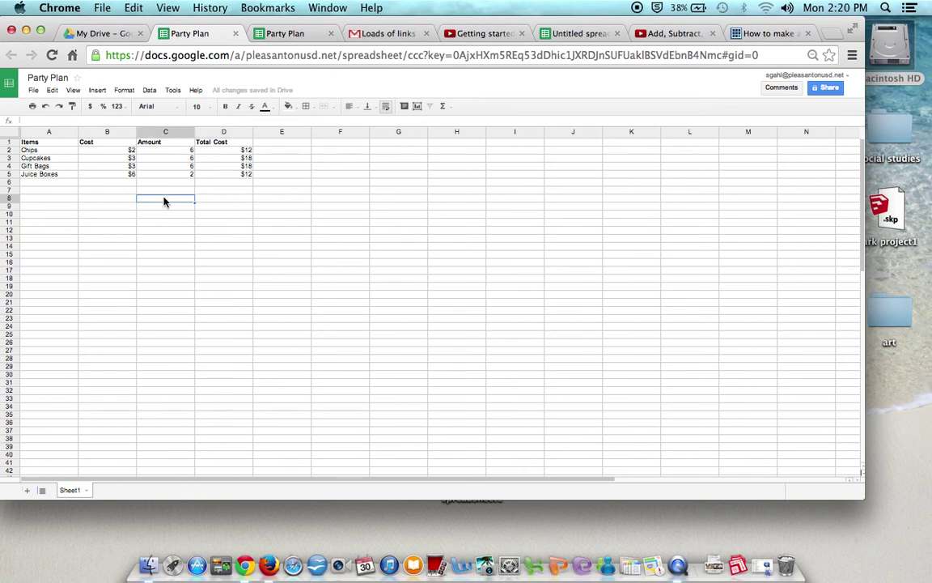
{"action": "type", "text": "Grand Total:"}
{"action": "left_click", "coordinate": [215, 202]}
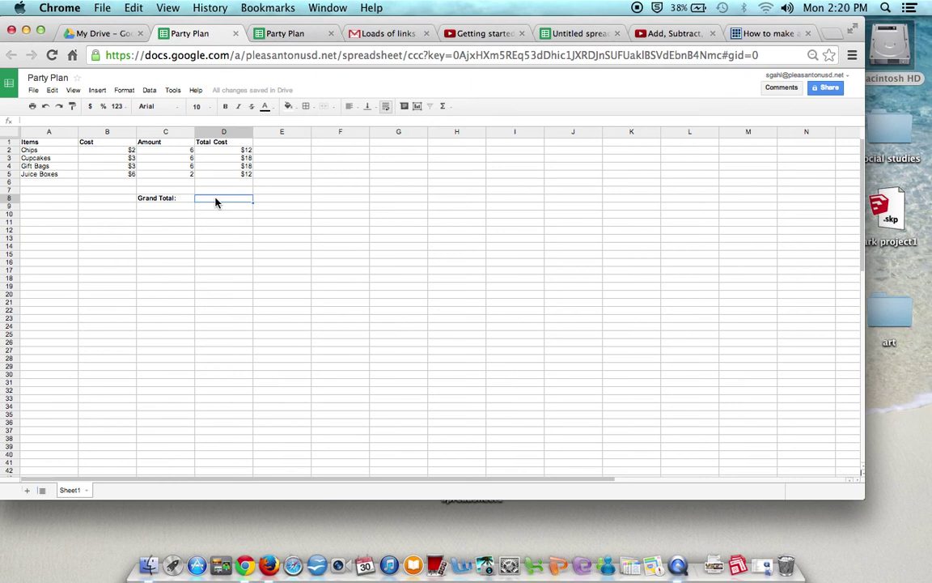
{"action": "type", "text": "="}
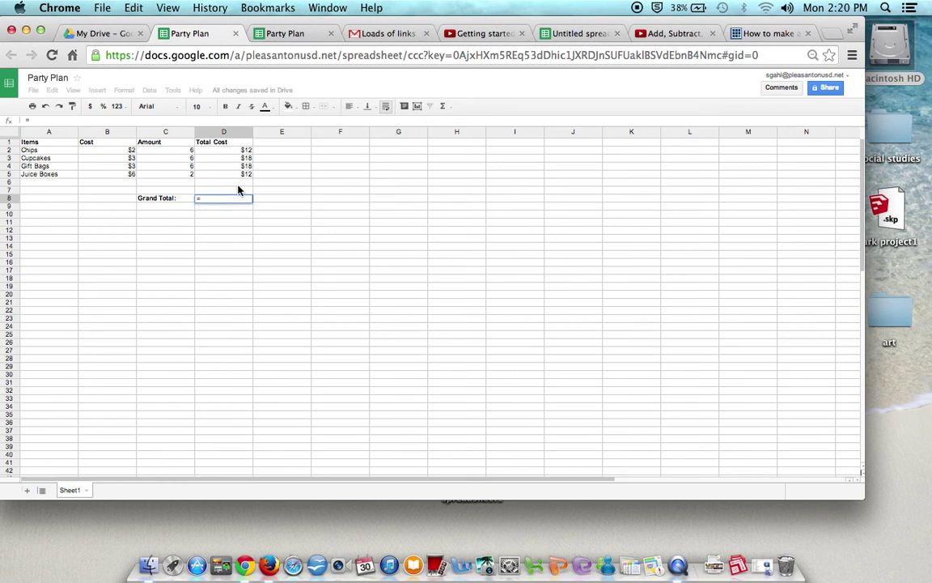
{"action": "left_click", "coordinate": [246, 178]}
{"action": "type", "text": "+"}
{"action": "left_click", "coordinate": [230, 166]}
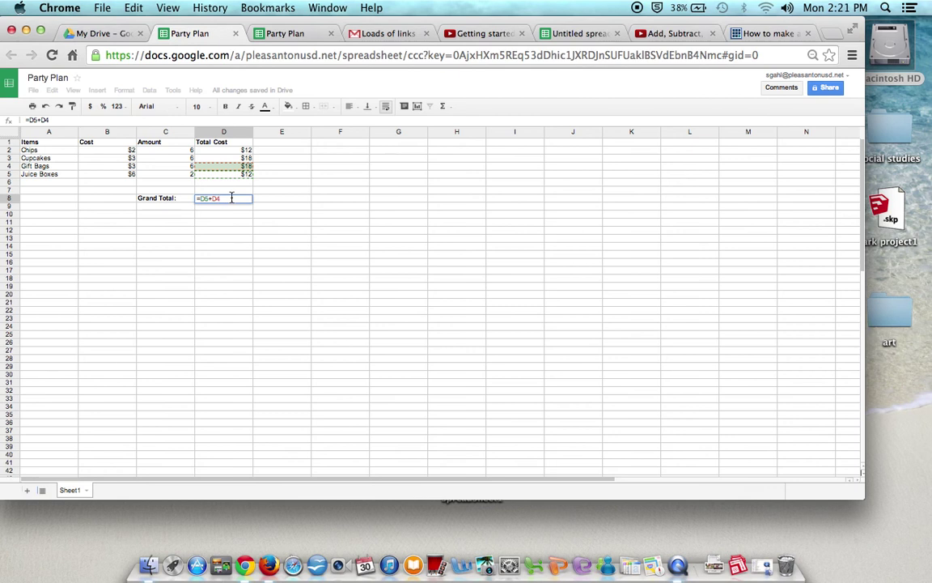
{"action": "key", "text": "BackSpace"}
{"action": "key", "text": "BackSpace"}
{"action": "key", "text": "BackSpace"}
{"action": "key", "text": "BackSpace"}
{"action": "key", "text": "BackSpace"}
{"action": "key", "text": "BackSpace"}
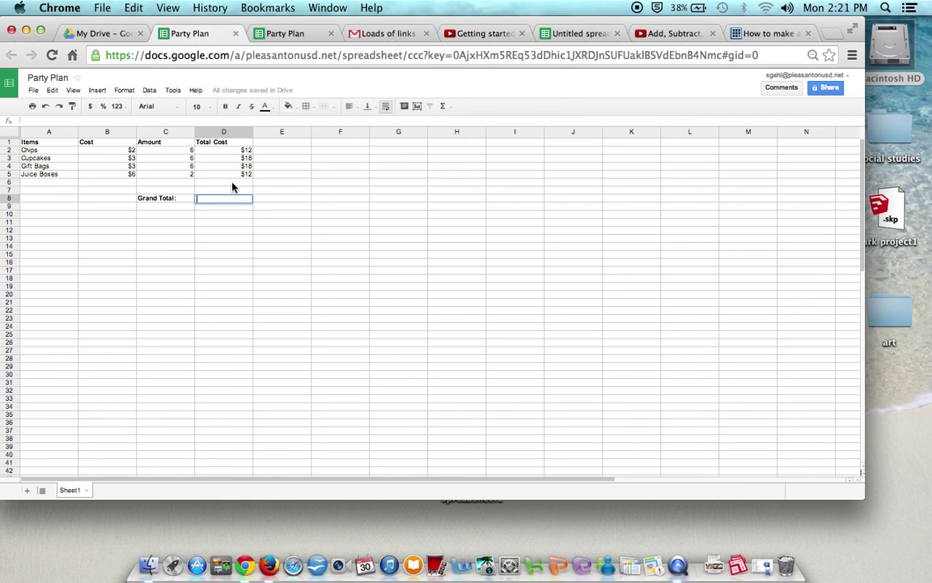
{"action": "left_click", "coordinate": [444, 108]}
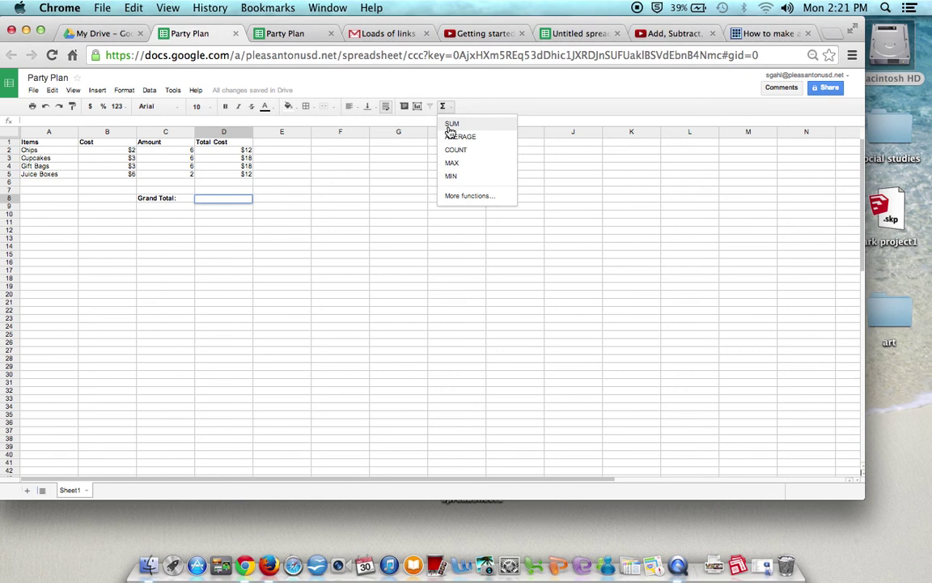
{"action": "left_click", "coordinate": [451, 125]}
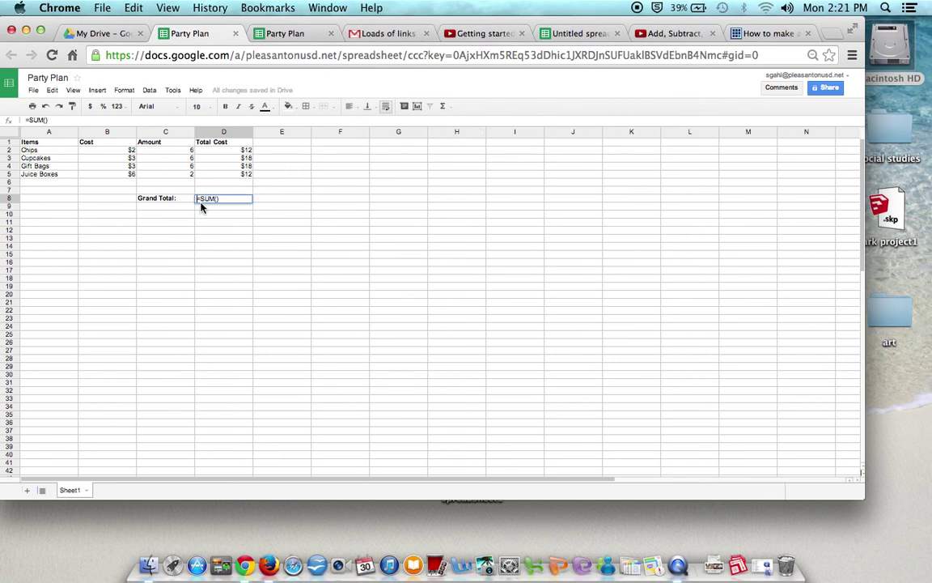
{"action": "left_click", "coordinate": [245, 152]}
{"action": "left_click_drag", "start_coordinate": [245, 152], "coordinate": [245, 174]}
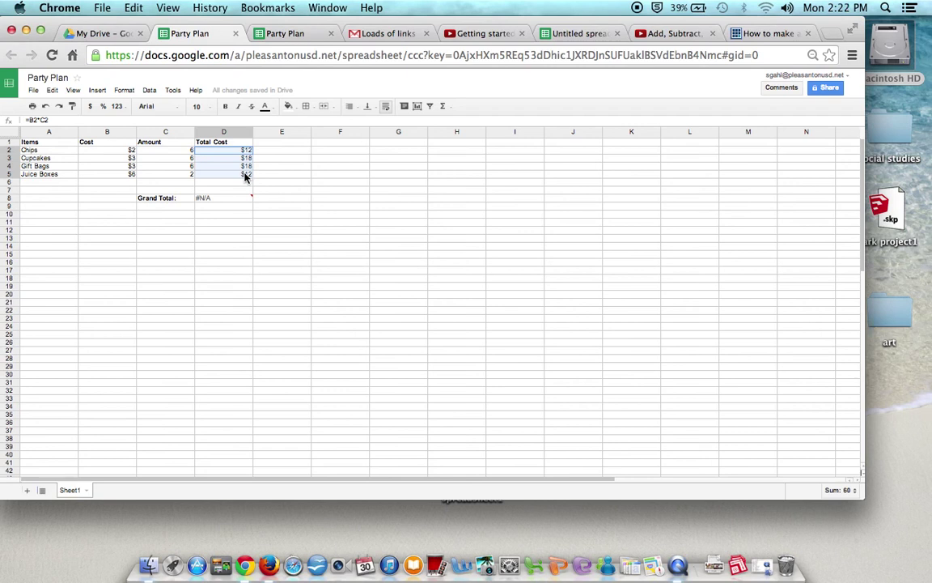
{"action": "key", "text": "Return"}
{"action": "left_click", "coordinate": [216, 202]}
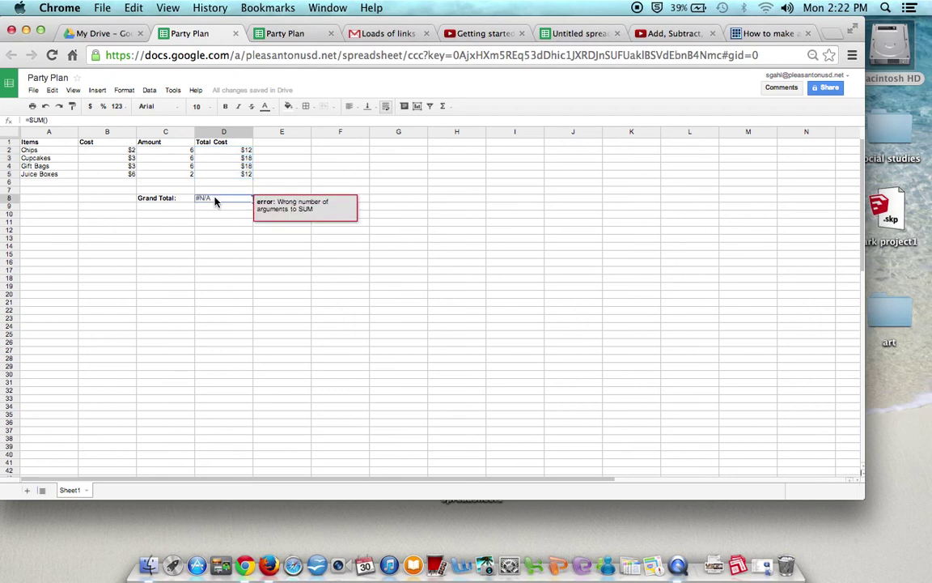
{"action": "key", "text": "Delete"}
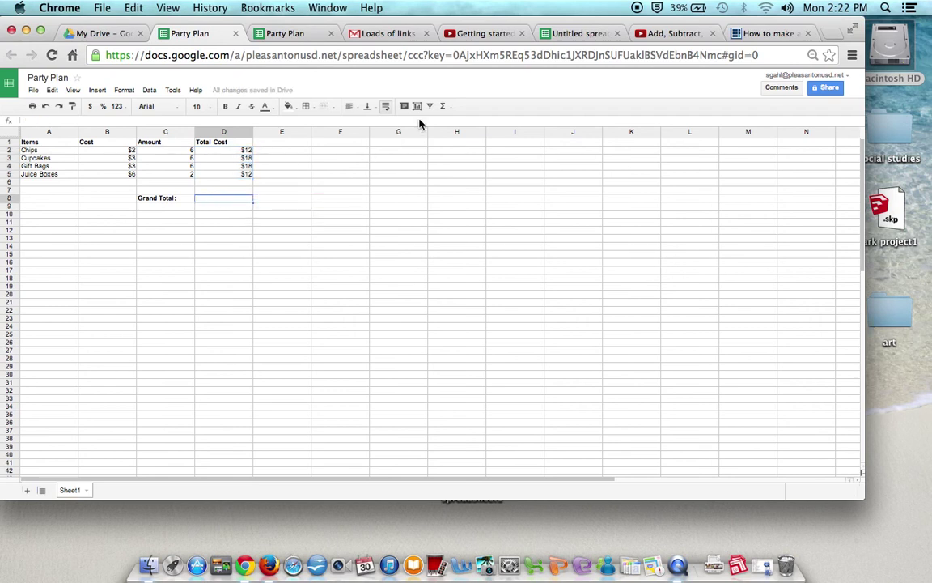
Enter a SUM of D2:D5 in D8, giving a Grand Total of $60
{"action": "left_click", "coordinate": [442, 106]}
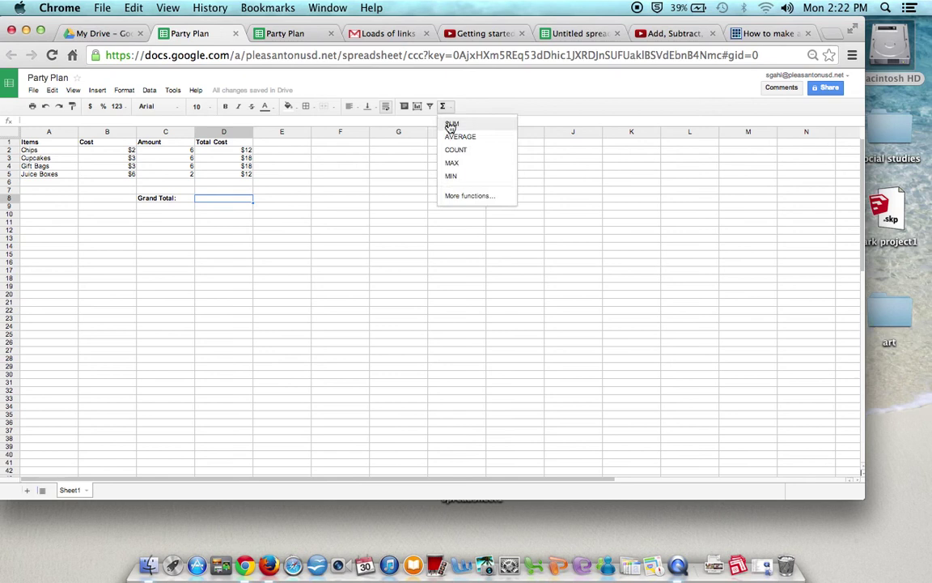
{"action": "left_click", "coordinate": [405, 118]}
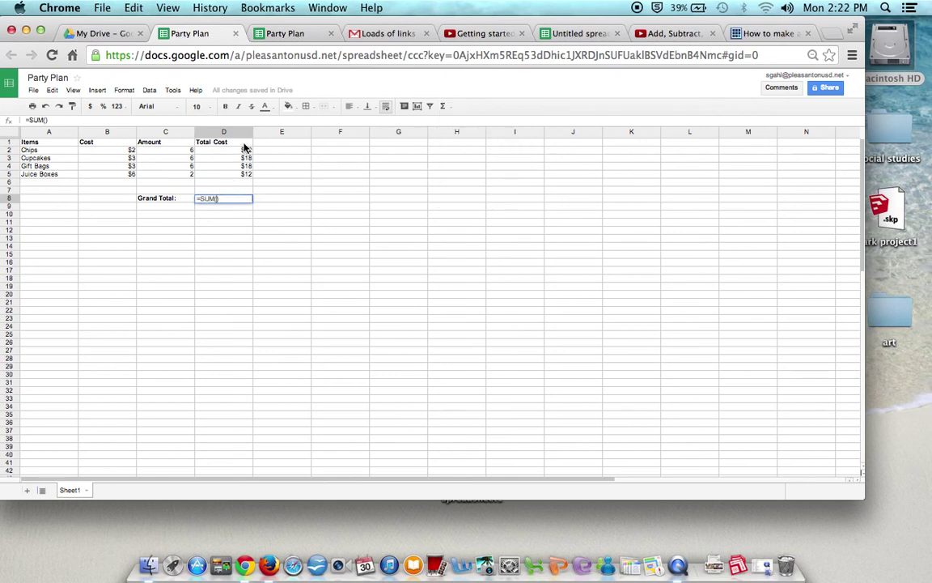
{"action": "left_click_drag", "start_coordinate": [242, 153], "coordinate": [242, 177]}
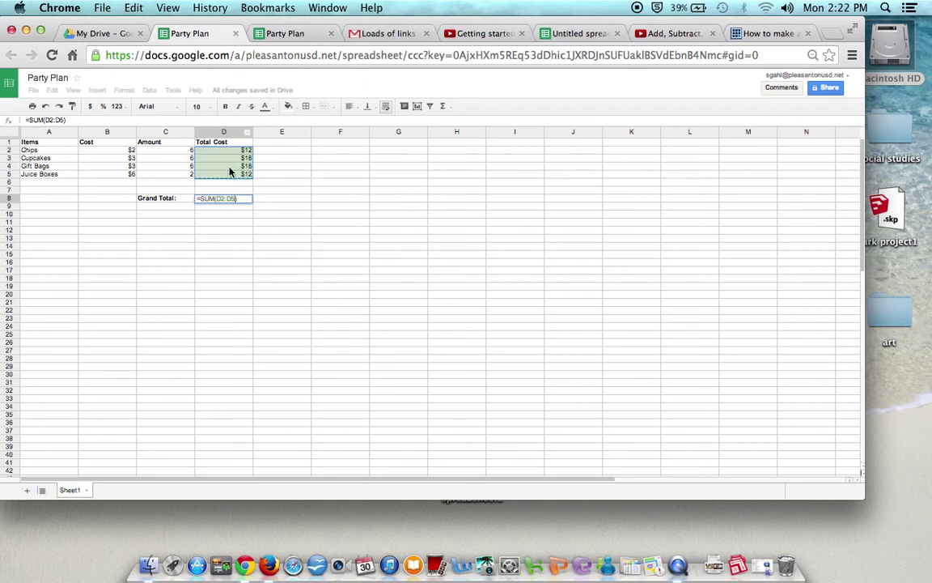
{"action": "key", "text": "Return"}
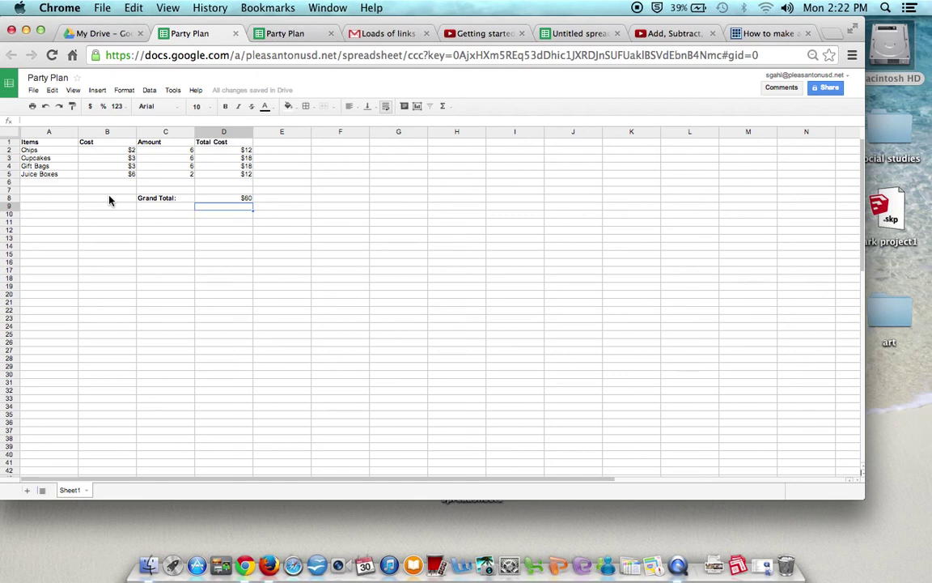
{"action": "left_click", "coordinate": [189, 158]}
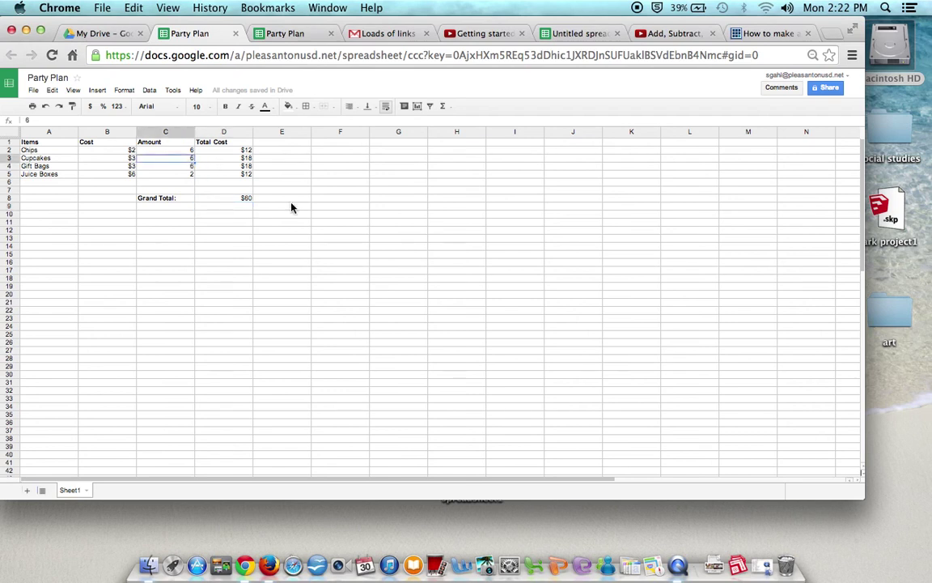
Change the Cupcakes amount in C3 and the Chips amount in C2 to 8
{"action": "type", "text": "8"}
{"action": "type", "text": "4"}
{"action": "key", "text": "Return"}
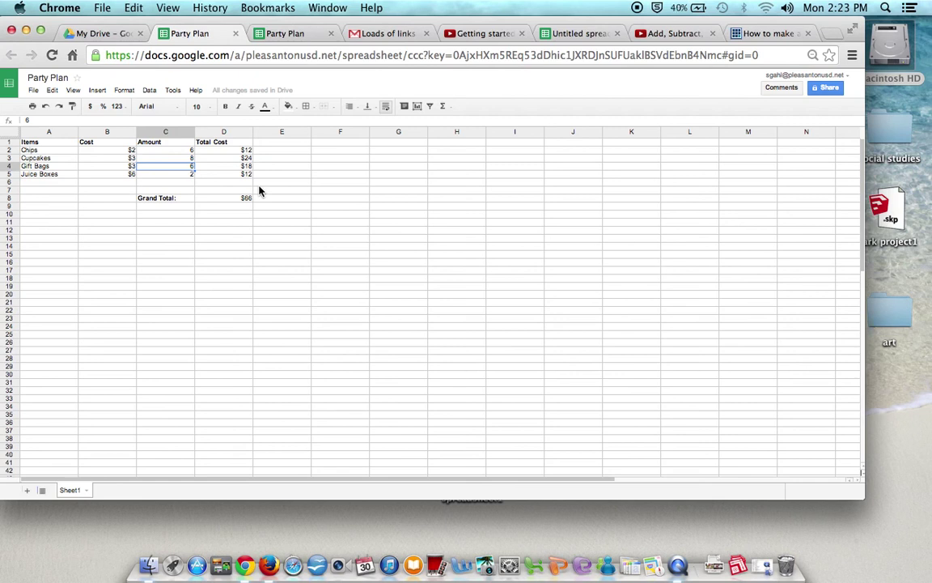
{"action": "left_click", "coordinate": [191, 150]}
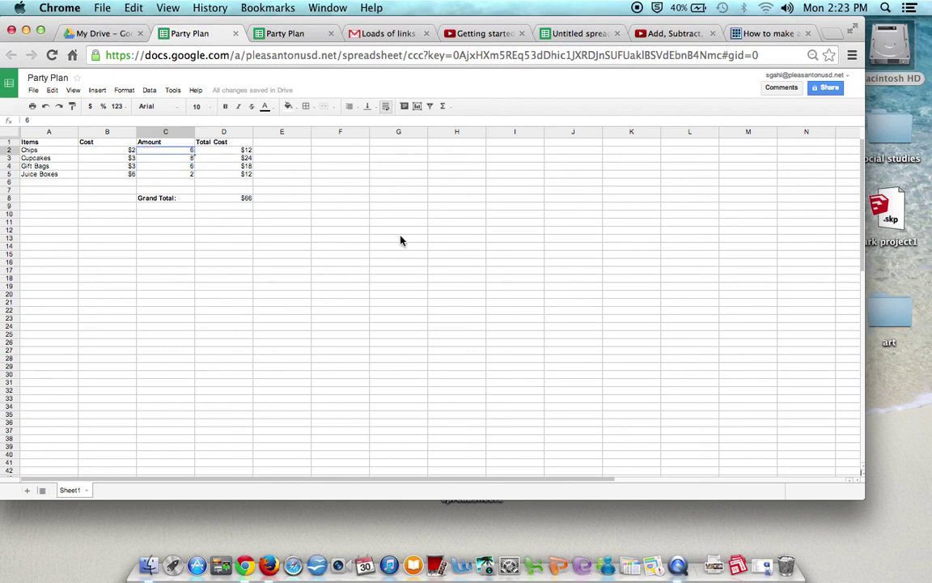
{"action": "type", "text": "8"}
{"action": "key", "text": "Return"}
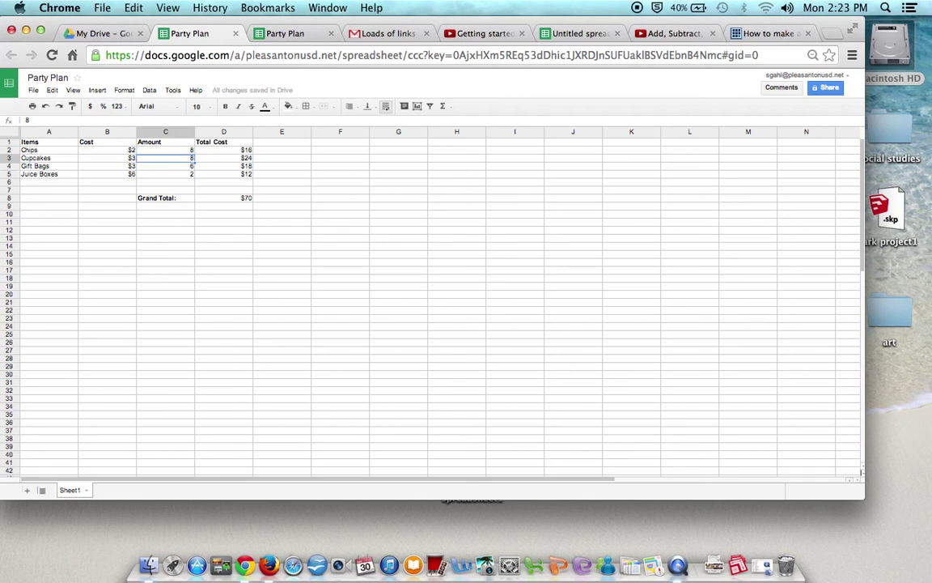